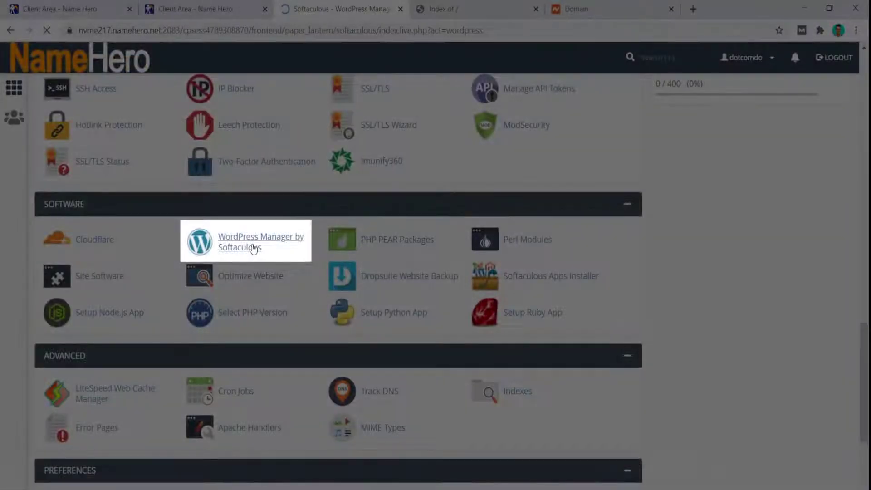
- Open WordPress Manager by Softaculous from cPanel's Software section
{"action": "left_click", "coordinate": [254, 248]}
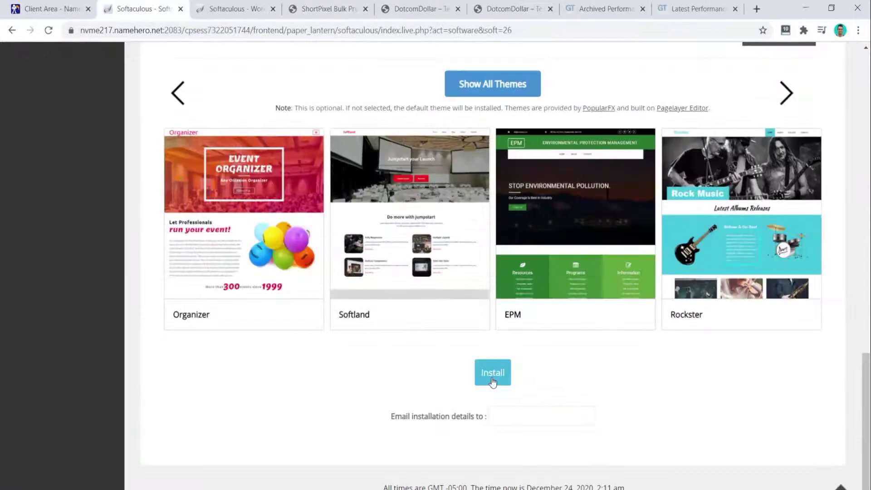
- Start the Softaculous WordPress installation on the domain
{"action": "left_click", "coordinate": [493, 383]}
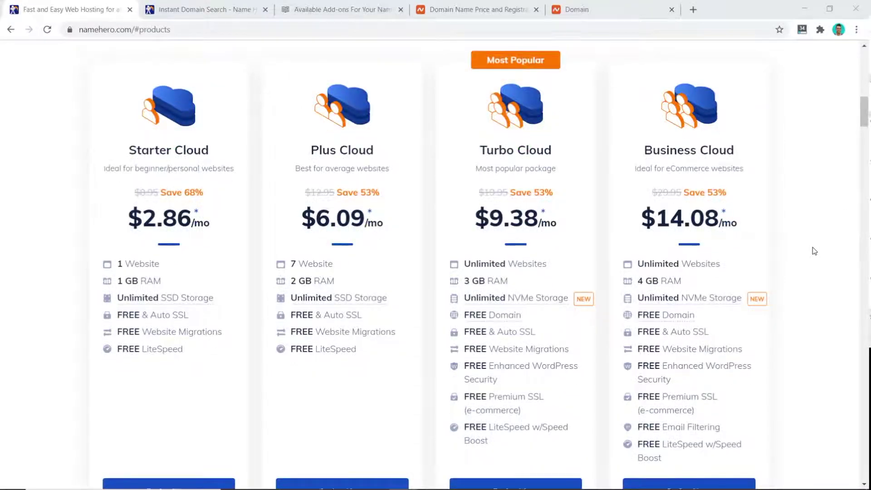
- Order the Turbo Cloud hosting plan from the plans list
{"action": "scroll", "coordinate": [814, 251], "scroll_direction": "down", "scroll_amount": 1}
{"action": "left_click", "coordinate": [504, 432]}
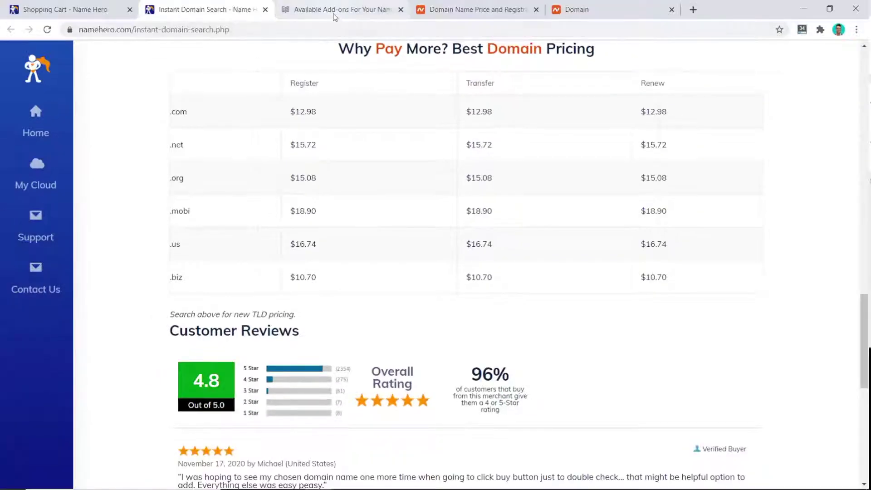
- Bring up the Available Add-ons article to see the domain add-on yearly prices
{"action": "left_click", "coordinate": [335, 18]}
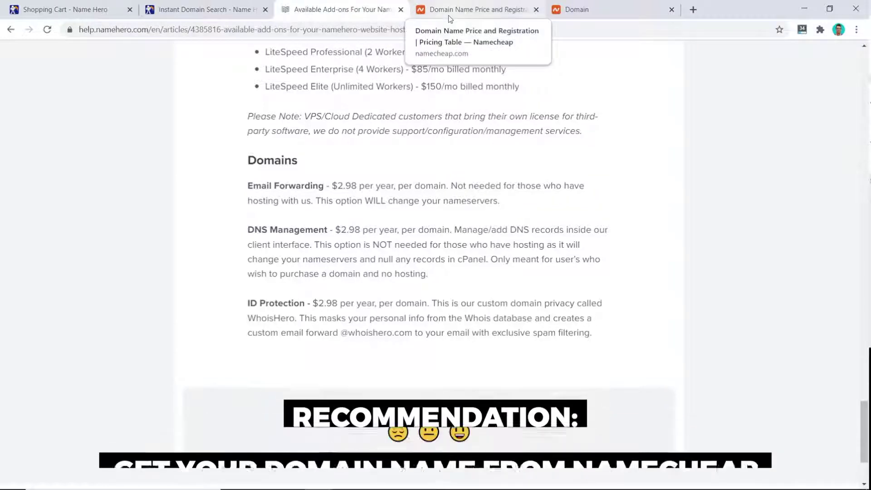
- Compare domain prices in the Namecheap tab
{"action": "left_click", "coordinate": [450, 18]}
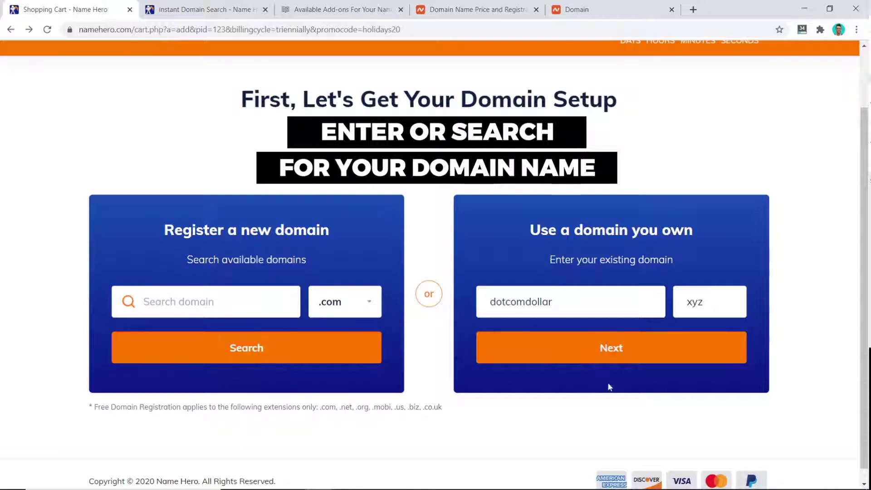
- Proceed with the owned domain dotcomdollar.xyz to the Turbo Cloud package configuration
{"action": "left_click", "coordinate": [618, 352]}
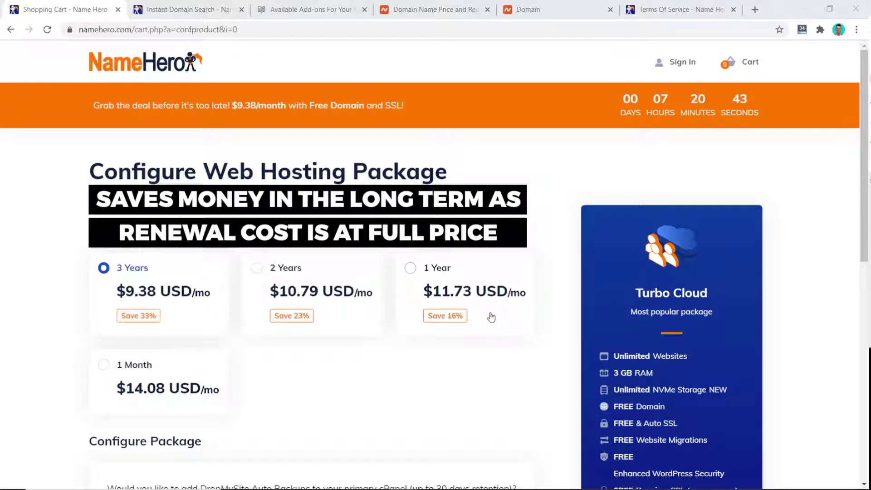
- Check the money-back terms, then set Turbo Cloud to 1 Year billing and continue to checkout
{"action": "left_click", "coordinate": [633, 4]}
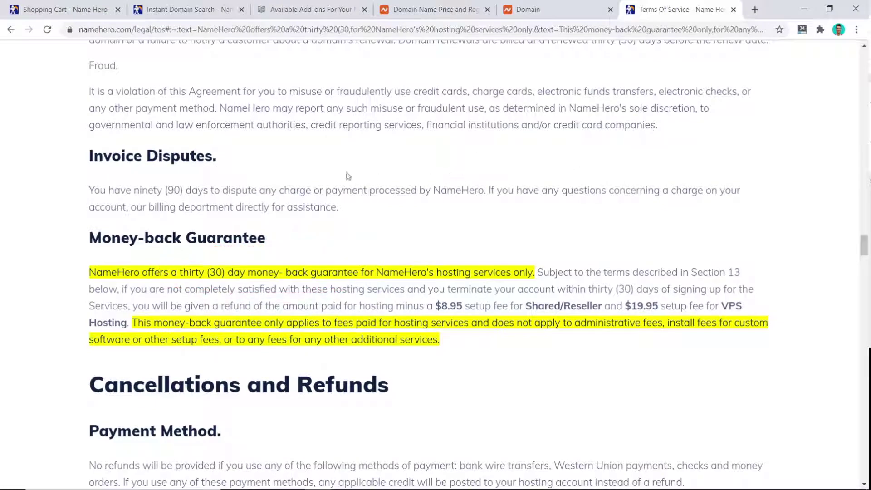
{"action": "left_click", "coordinate": [58, 11]}
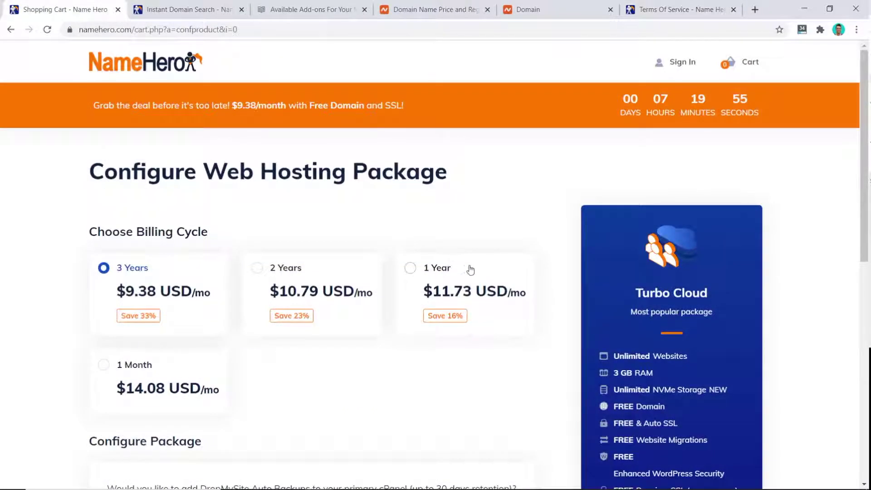
{"action": "left_click", "coordinate": [411, 269]}
{"action": "scroll", "coordinate": [459, 216], "scroll_direction": "down", "scroll_amount": 8}
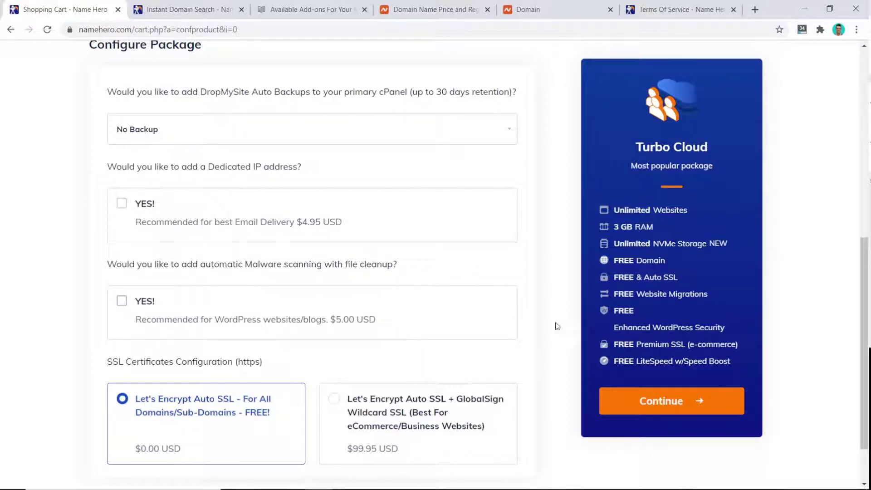
{"action": "left_click", "coordinate": [659, 402]}
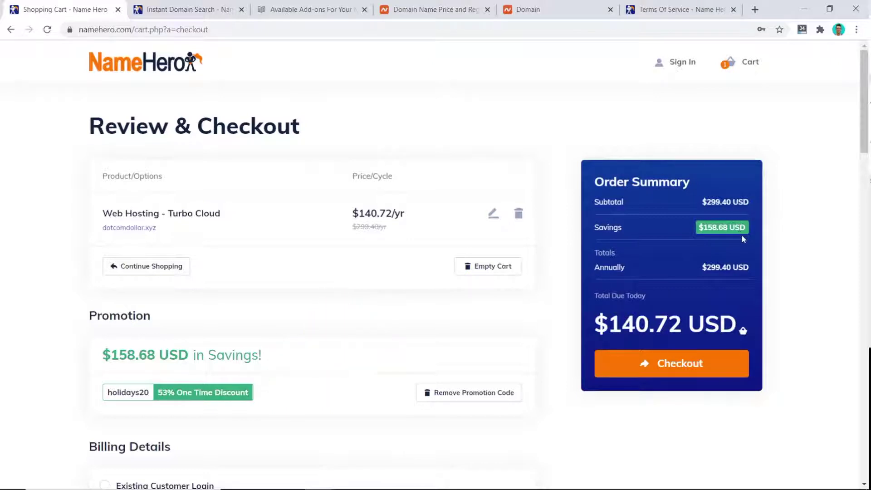
- Switch Receive Emails off, accept the Terms of Service, and place the Turbo Cloud order
{"action": "scroll", "coordinate": [741, 237], "scroll_direction": "down", "scroll_amount": 7}
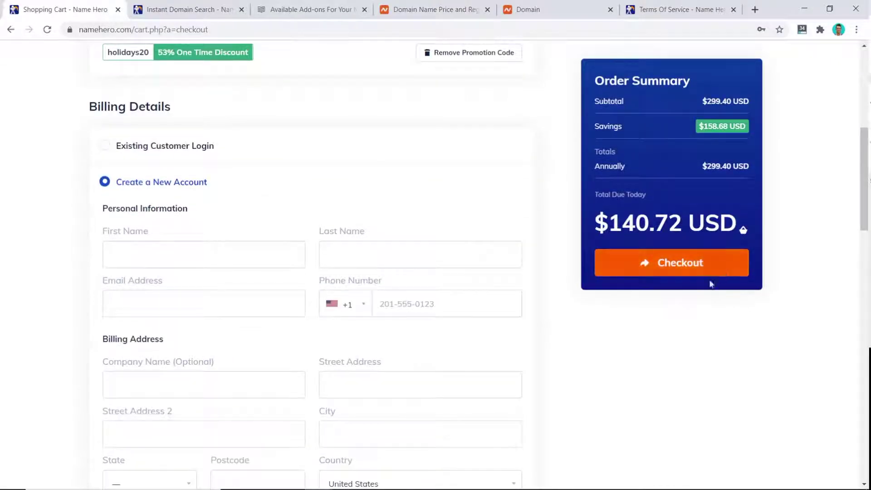
{"action": "scroll", "coordinate": [701, 300], "scroll_direction": "down", "scroll_amount": 10}
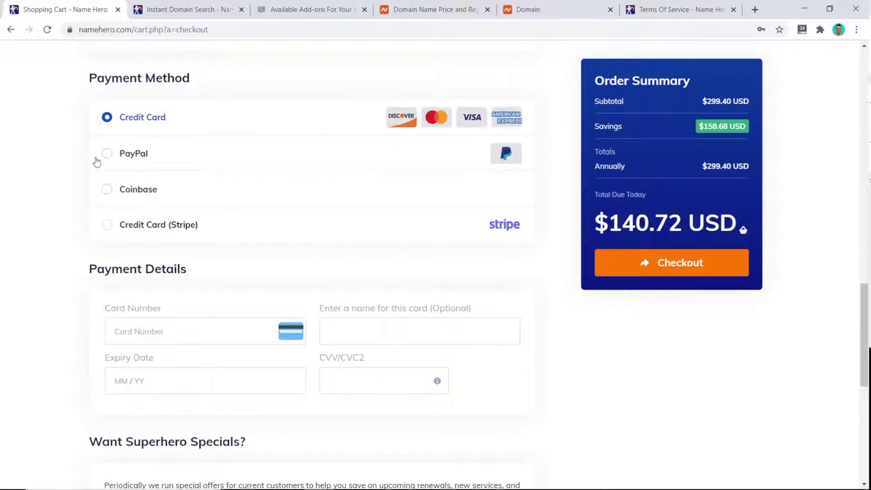
{"action": "scroll", "coordinate": [80, 239], "scroll_direction": "down", "scroll_amount": 7}
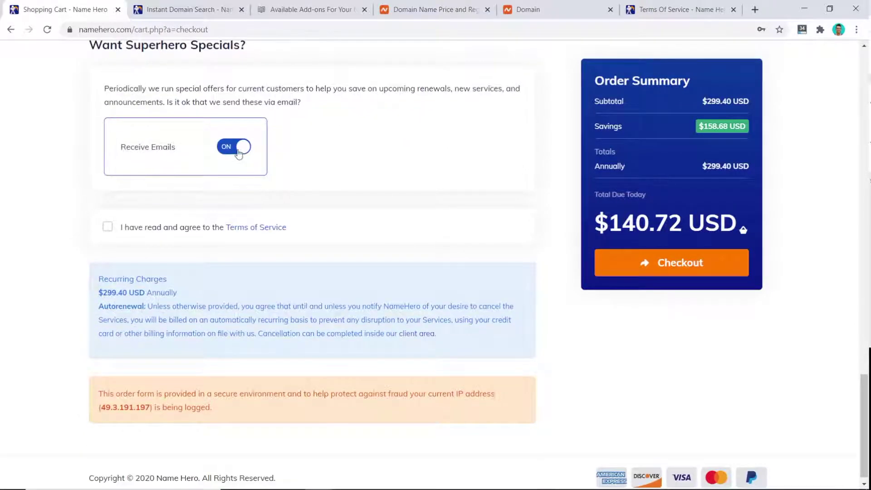
{"action": "left_click", "coordinate": [238, 152]}
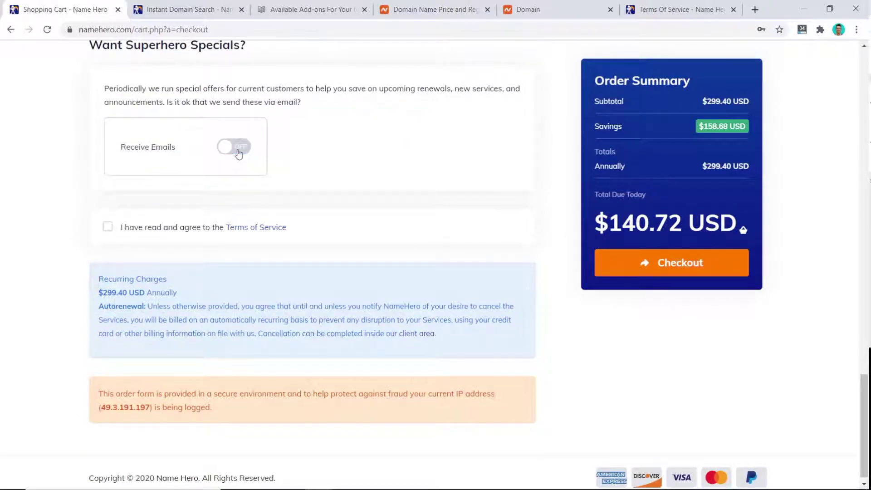
{"action": "left_click", "coordinate": [108, 227]}
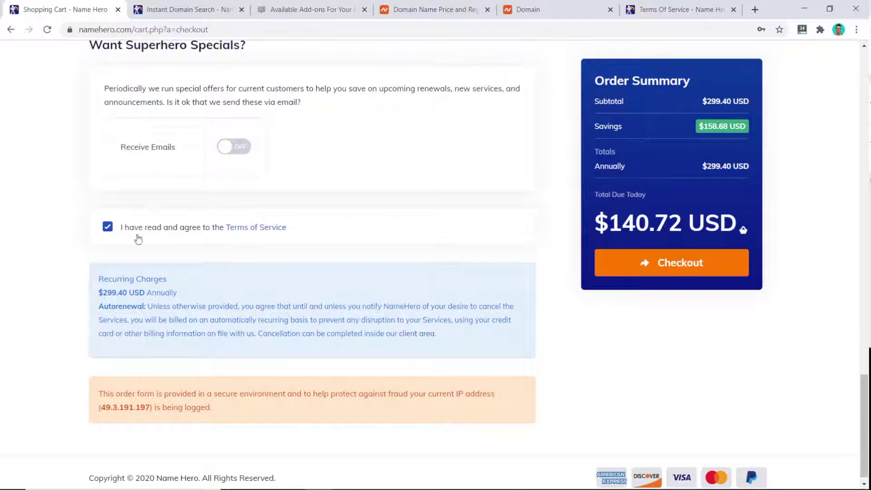
{"action": "scroll", "coordinate": [277, 276], "scroll_direction": "down", "scroll_amount": 1}
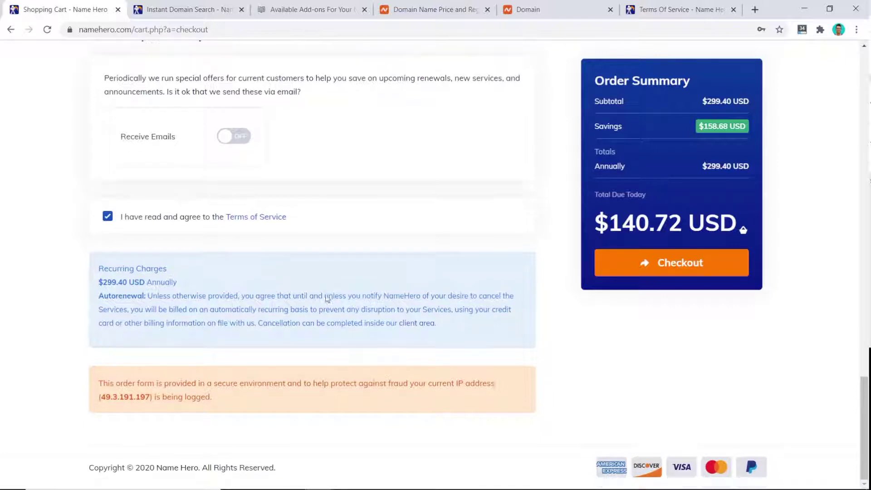
{"action": "left_click", "coordinate": [696, 275]}
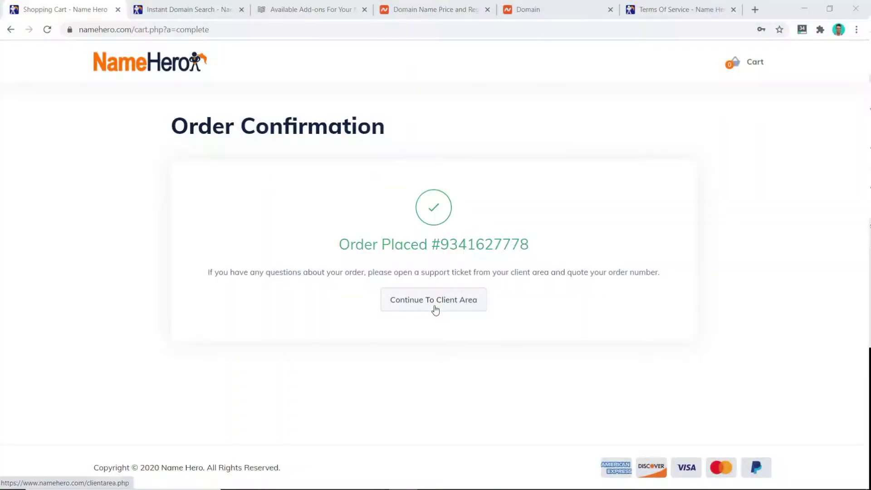
- From the client area, open the Web Hosting - Turbo Cloud service details in a new tab
{"action": "left_click", "coordinate": [435, 310]}
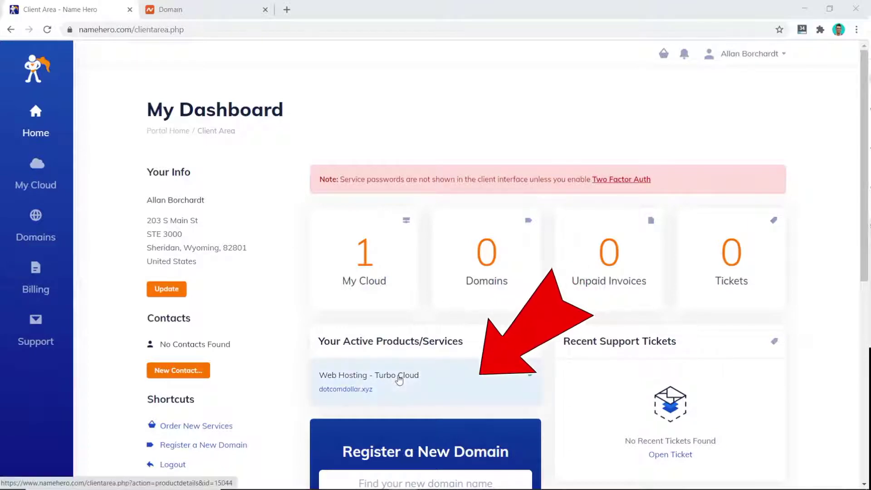
{"action": "middle_click", "coordinate": [400, 380]}
- On the Turbo Cloud management page, select nameservers ns115 and ns116.namehero.net to copy
{"action": "left_click", "coordinate": [204, 9]}
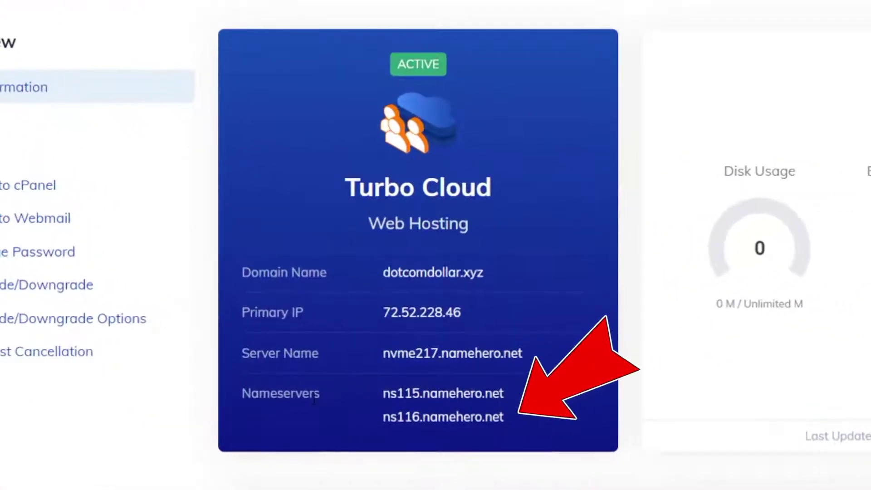
{"action": "left_click_drag", "start_coordinate": [504, 394], "coordinate": [393, 401]}
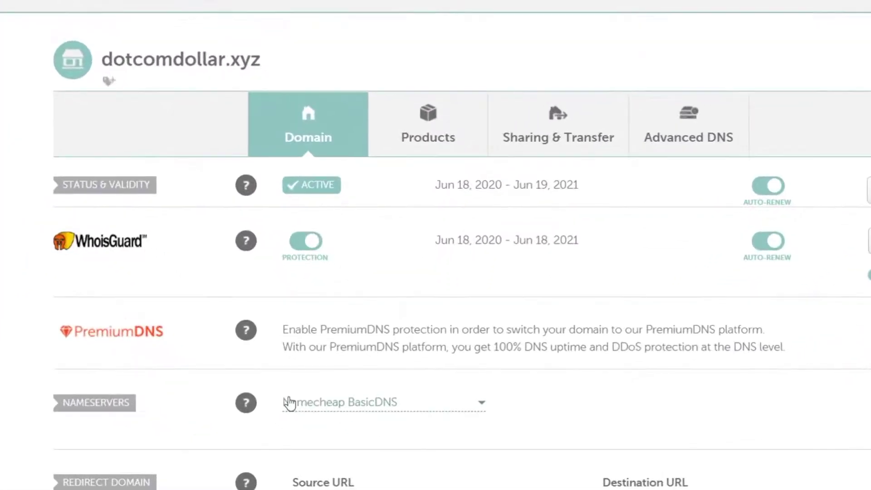
- Switch dotcomdollar.xyz to Custom DNS using ns115.namehero.net and ns116.namehero.net, and save
{"action": "left_click", "coordinate": [485, 405]}
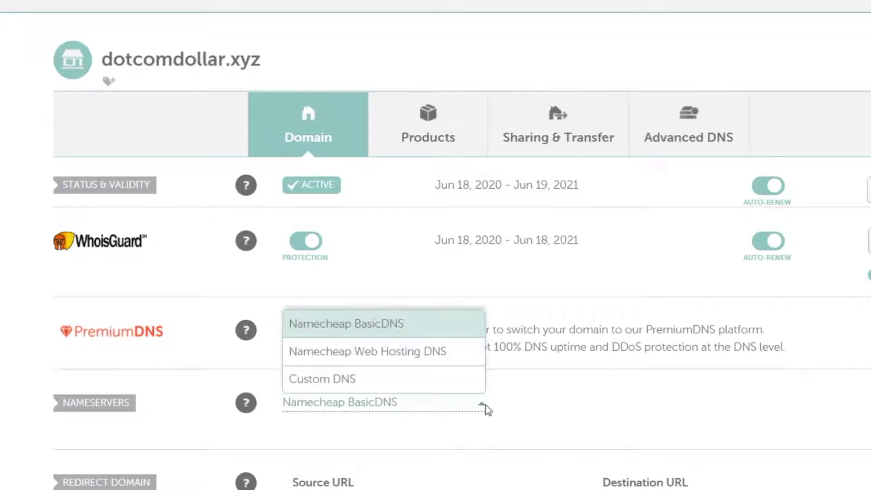
{"action": "left_click", "coordinate": [347, 381]}
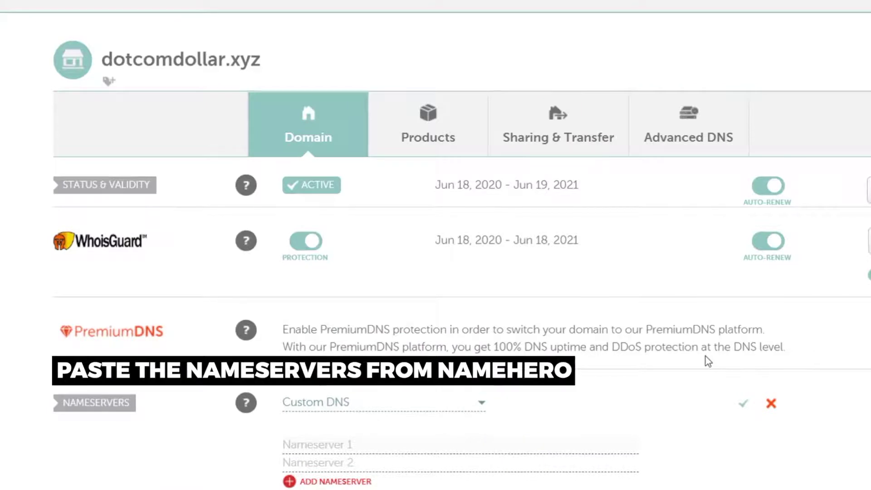
{"action": "type", "text": "ns115.namehero.net ns116.namehero.net"}
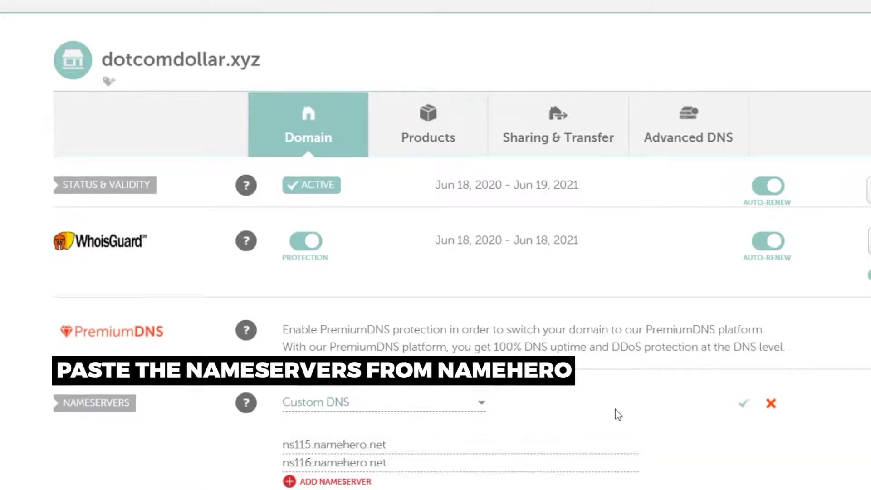
{"action": "left_click", "coordinate": [742, 410]}
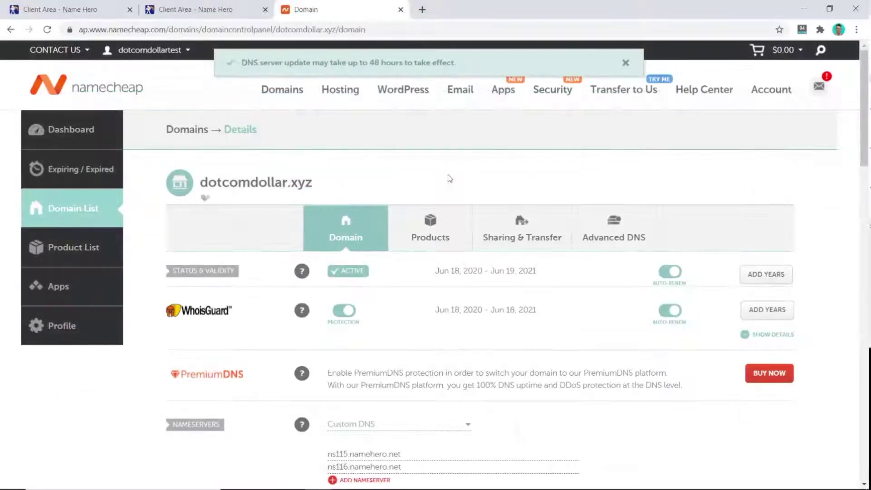
{"action": "mouse_move", "coordinate": [411, 90]}
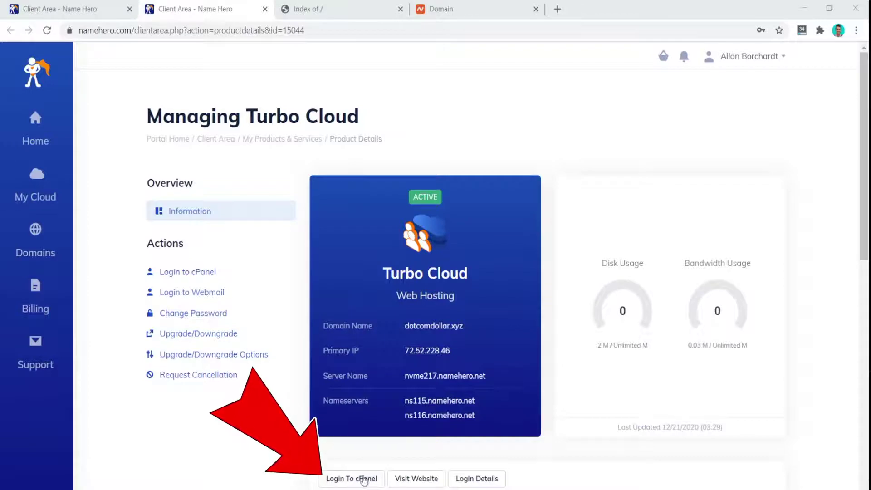
- Log in to cPanel and start a new WordPress installation
{"action": "left_click", "coordinate": [352, 479]}
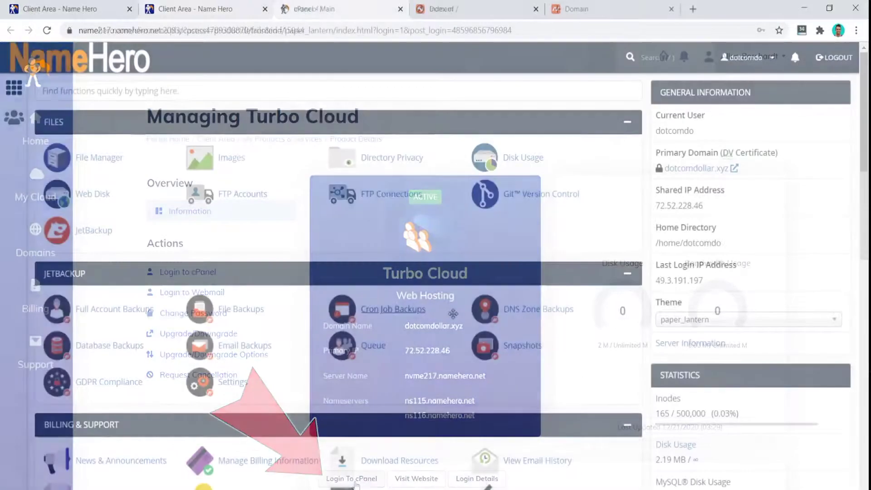
{"action": "scroll", "coordinate": [454, 316], "scroll_direction": "down", "scroll_amount": 15}
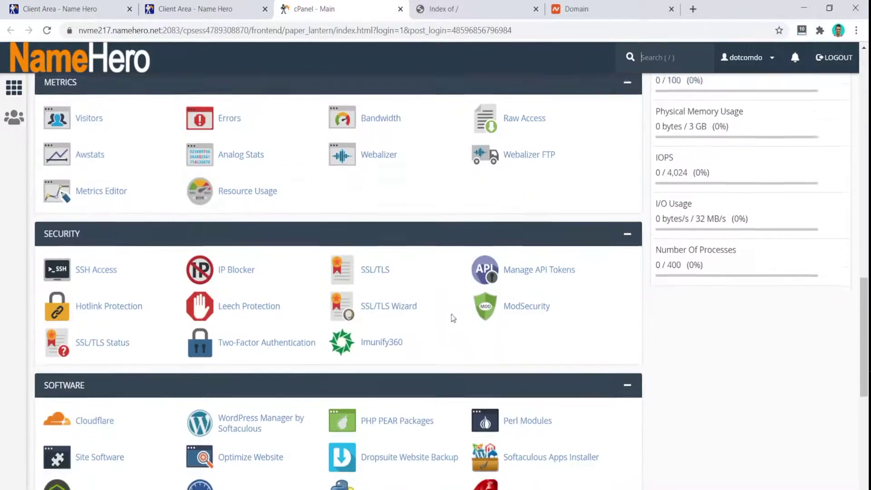
{"action": "scroll", "coordinate": [452, 318], "scroll_direction": "down", "scroll_amount": 4}
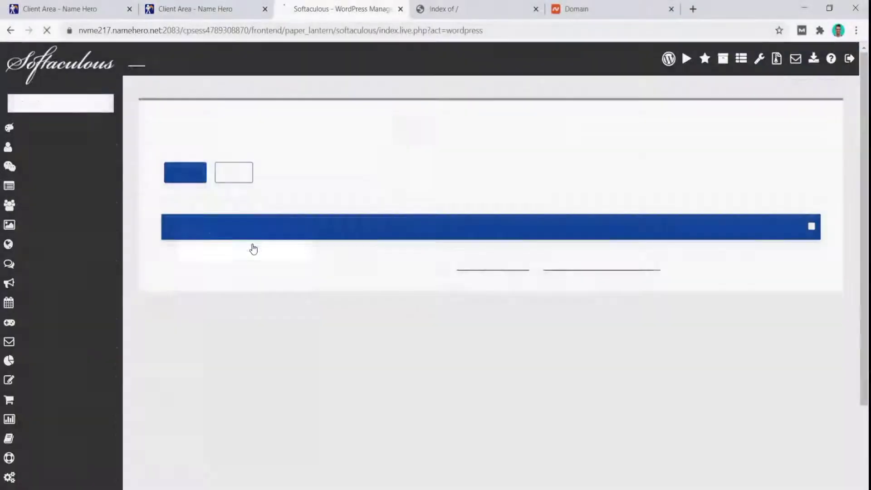
{"action": "left_click", "coordinate": [185, 179]}
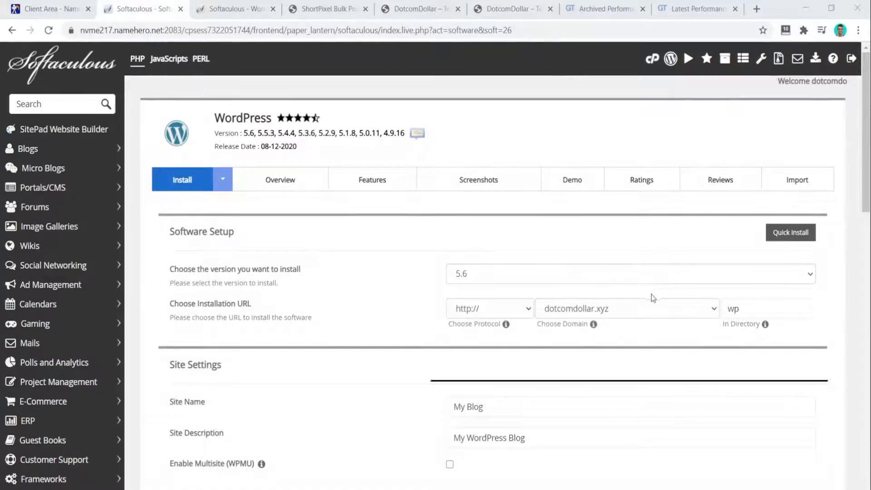
- Target dotcomdollar.xyz and clear the 'wp' directory so WordPress installs at the root
{"action": "left_click", "coordinate": [638, 313]}
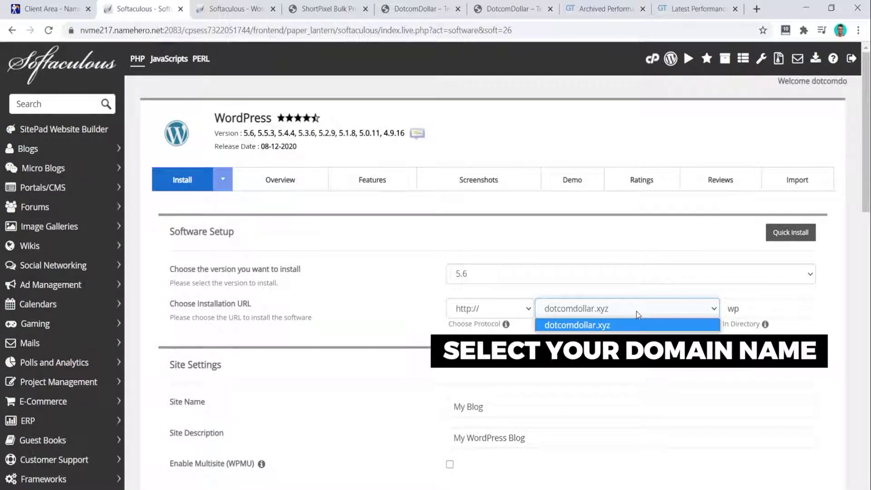
{"action": "left_click", "coordinate": [638, 314]}
{"action": "double_click", "coordinate": [722, 312]}
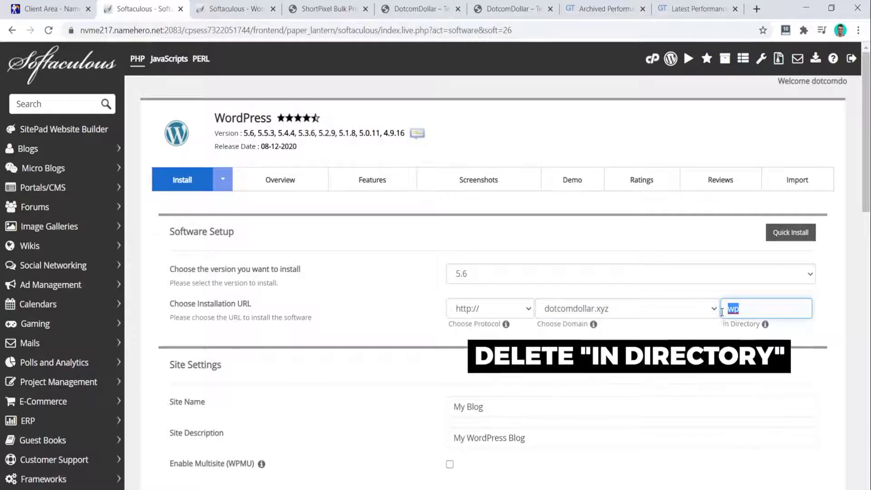
{"action": "key", "text": "BackSpace"}
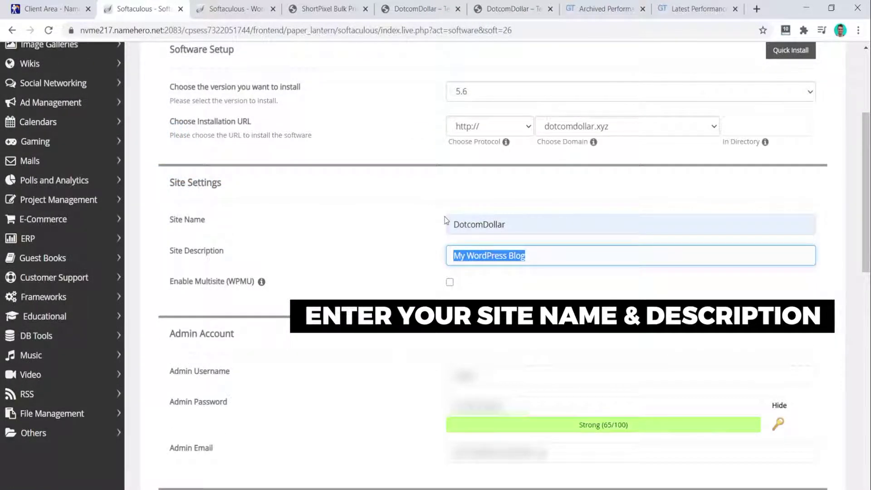
- Set the description 'Teaching you to build amazing WordPress websites', fill in the admin account, and install
{"action": "type", "text": "Teaching you to build amazing WordPress websites"}
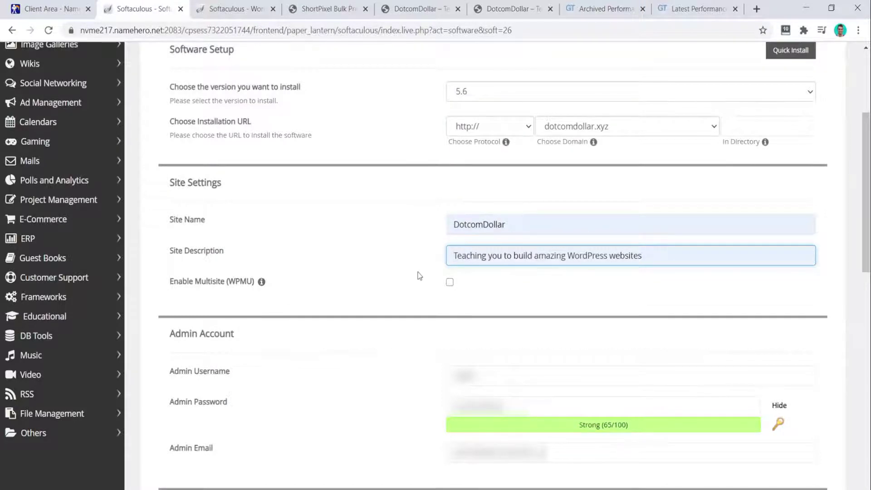
{"action": "scroll", "coordinate": [418, 272], "scroll_direction": "down", "scroll_amount": 5}
{"action": "left_click", "coordinate": [496, 136]}
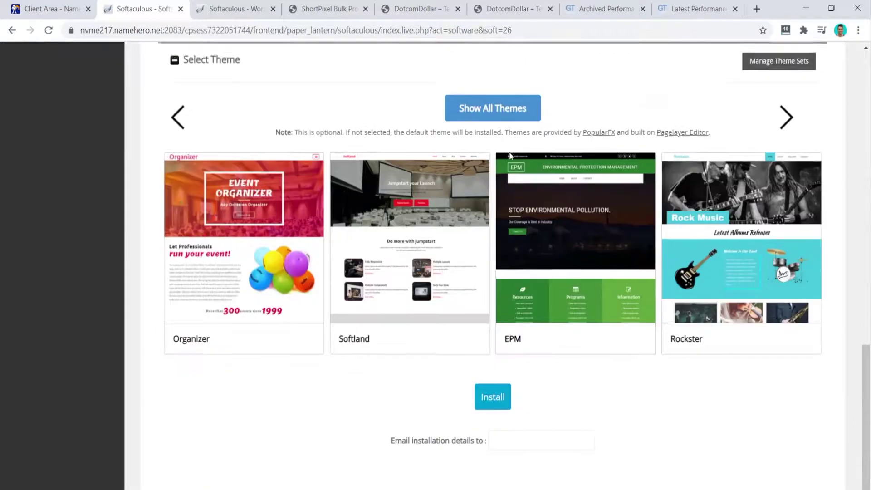
{"action": "scroll", "coordinate": [492, 383], "scroll_direction": "down", "scroll_amount": 1}
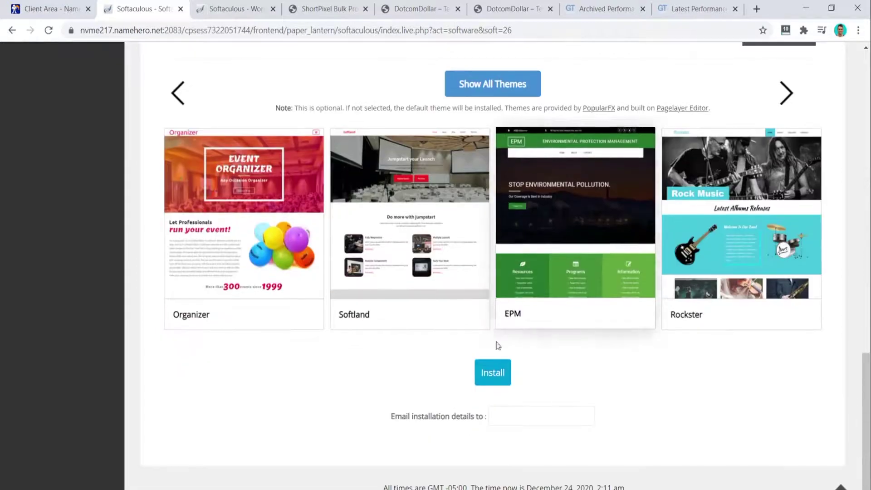
{"action": "left_click", "coordinate": [494, 382]}
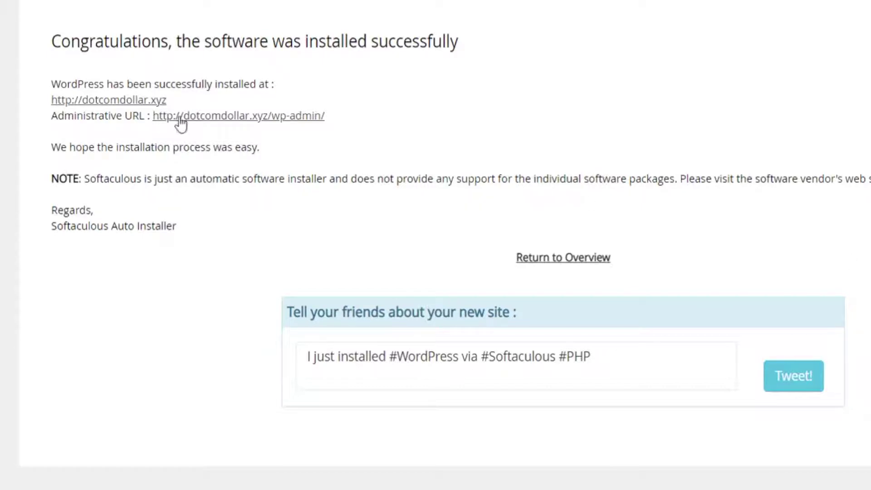
- Open the new dotcomdollar.xyz site, then its dotcomdollar.xyz/wp-admin/ dashboard
{"action": "left_click", "coordinate": [136, 101]}
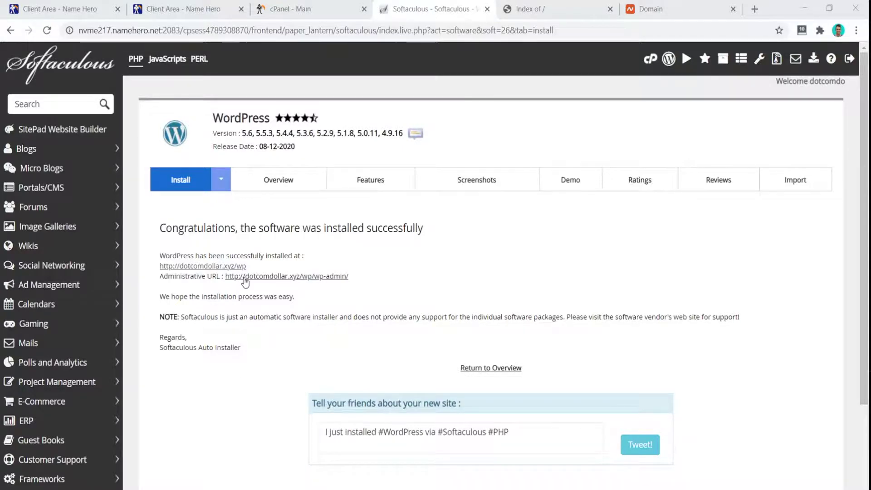
{"action": "left_click", "coordinate": [245, 276]}
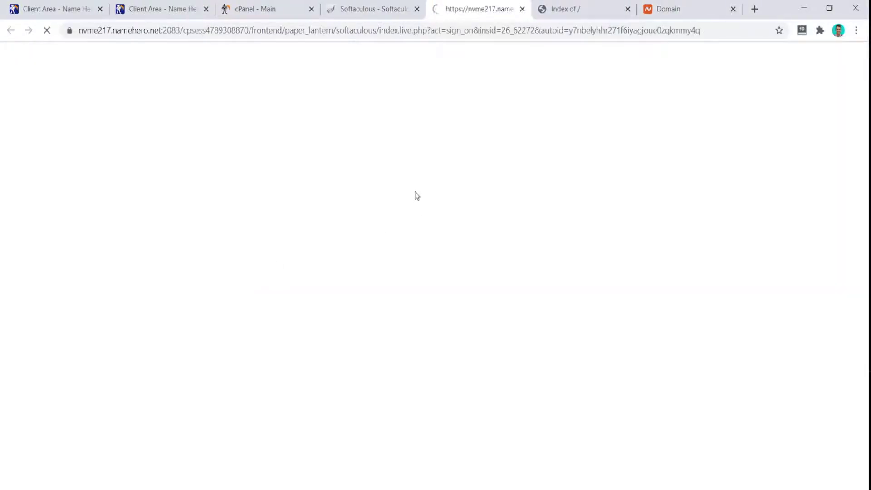
- Check the WordPress site's connection security via the padlock, then return to cPanel's main page
{"action": "left_click", "coordinate": [69, 30]}
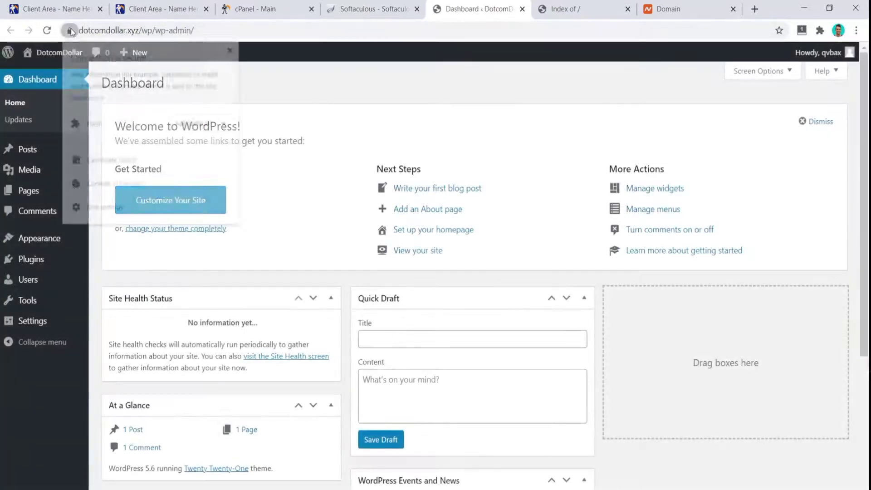
{"action": "left_click", "coordinate": [375, 116]}
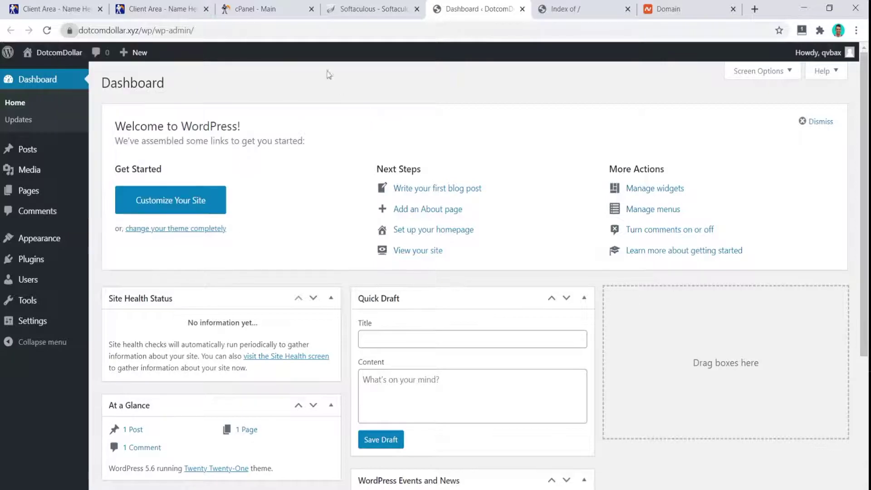
{"action": "left_click", "coordinate": [274, 14]}
{"action": "scroll", "coordinate": [386, 234], "scroll_direction": "down", "scroll_amount": 15}
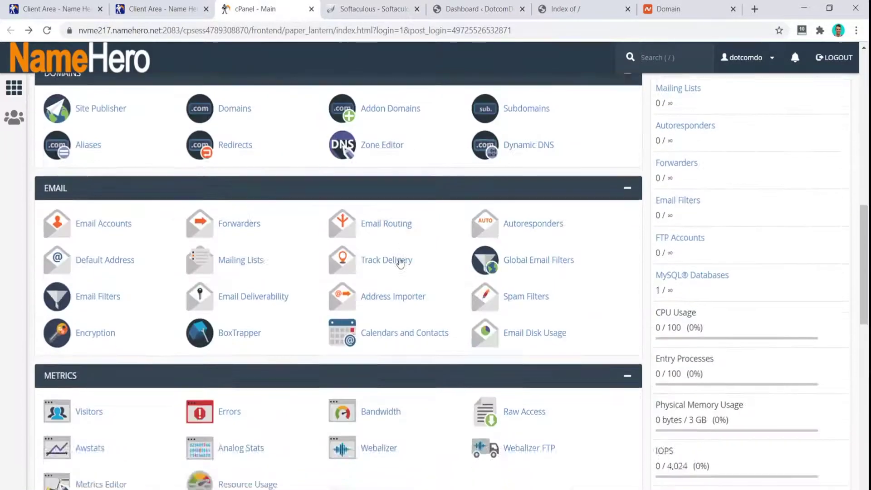
{"action": "left_click", "coordinate": [375, 272]}
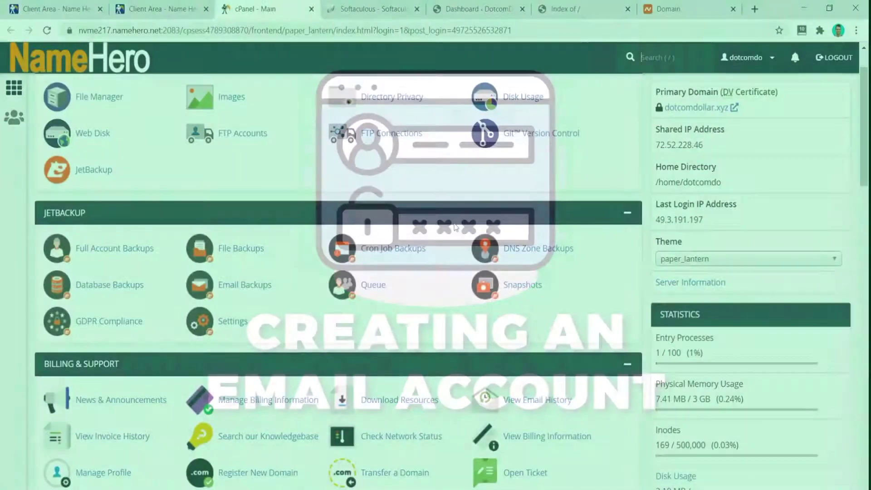
{"action": "scroll", "coordinate": [454, 223], "scroll_direction": "down", "scroll_amount": 10}
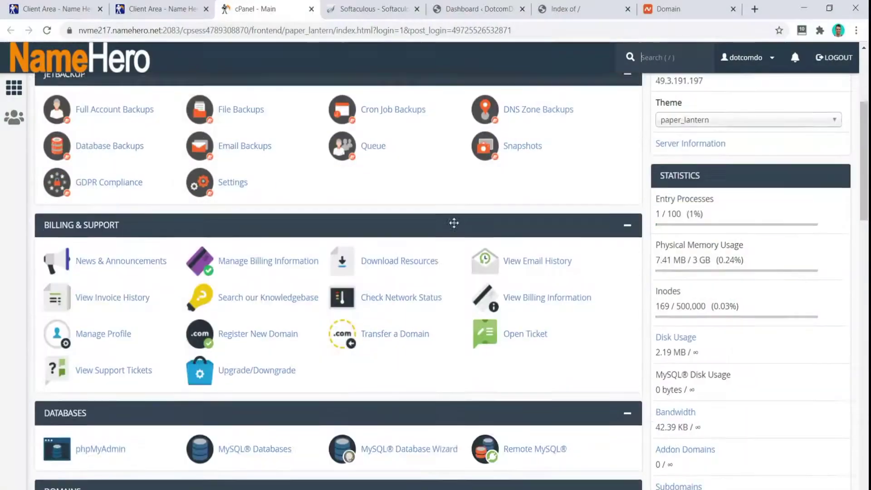
{"action": "scroll", "coordinate": [454, 222], "scroll_direction": "down", "scroll_amount": 1}
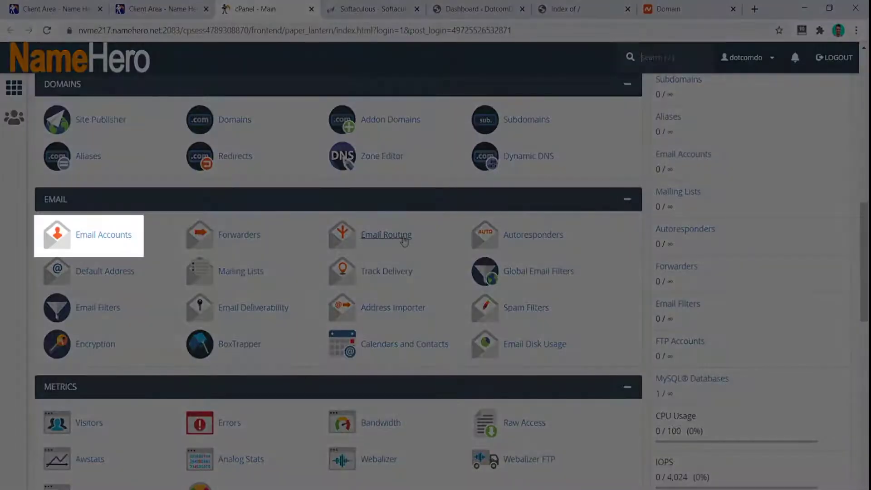
{"action": "left_click", "coordinate": [117, 236]}
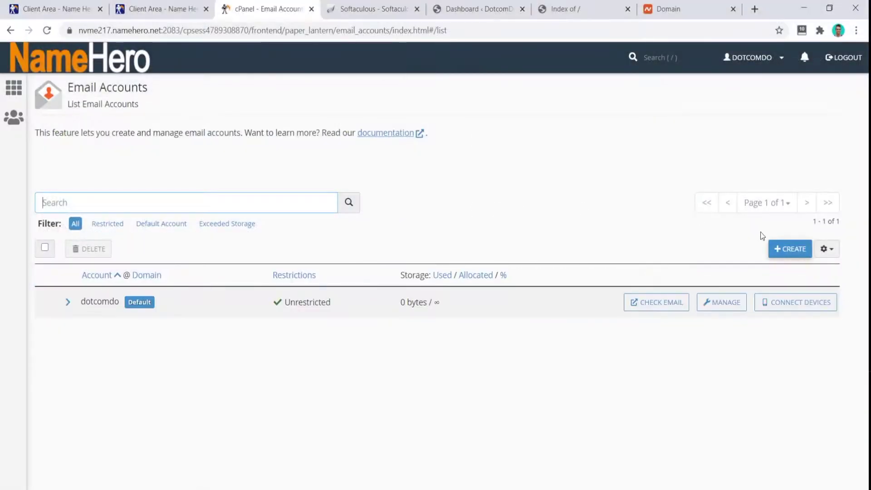
{"action": "left_click", "coordinate": [790, 249]}
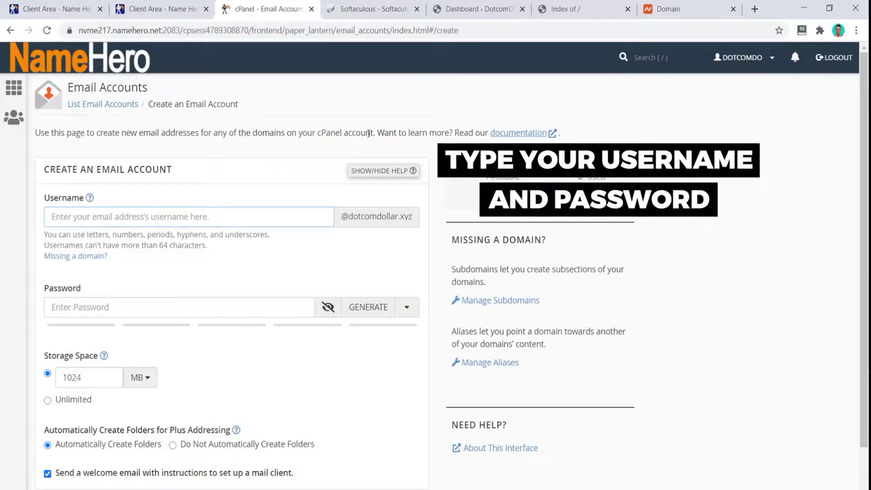
{"action": "type", "text": "test"}
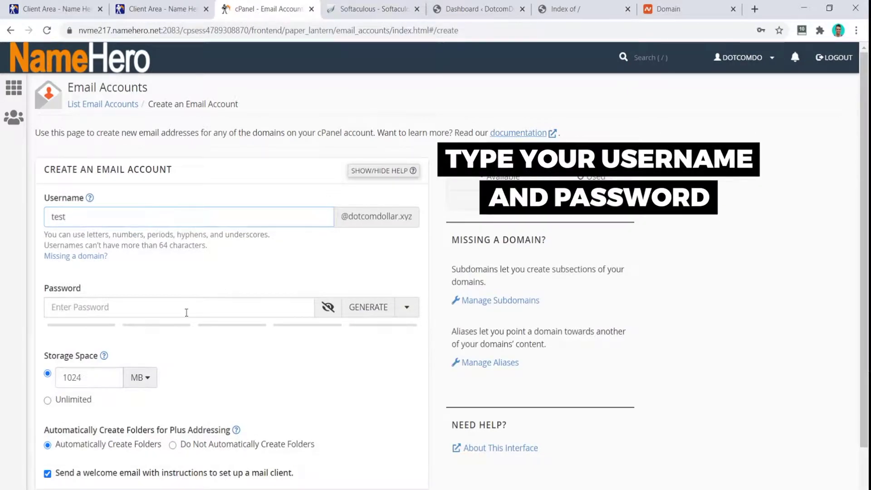
{"action": "left_click", "coordinate": [368, 307]}
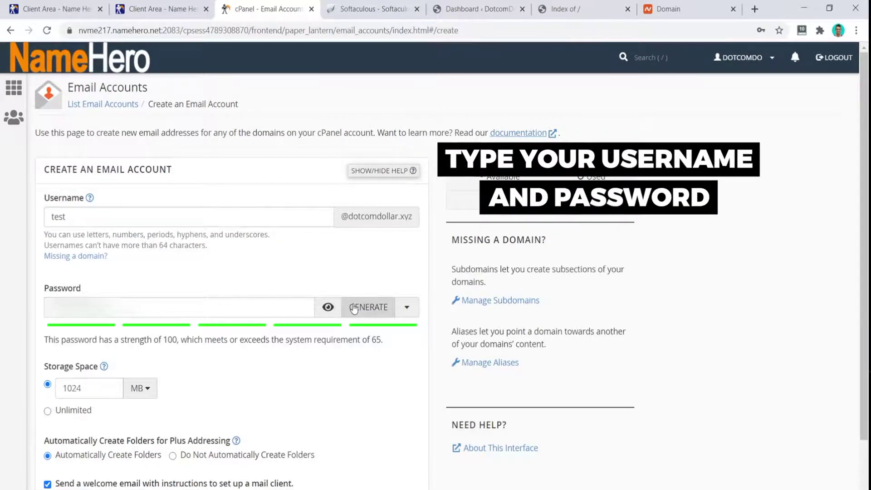
{"action": "scroll", "coordinate": [283, 356], "scroll_direction": "down", "scroll_amount": 2}
{"action": "left_click", "coordinate": [76, 452]}
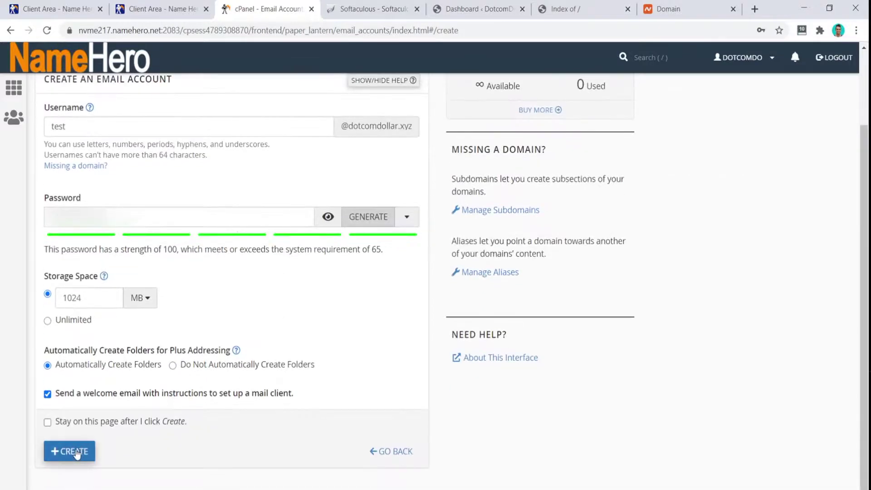